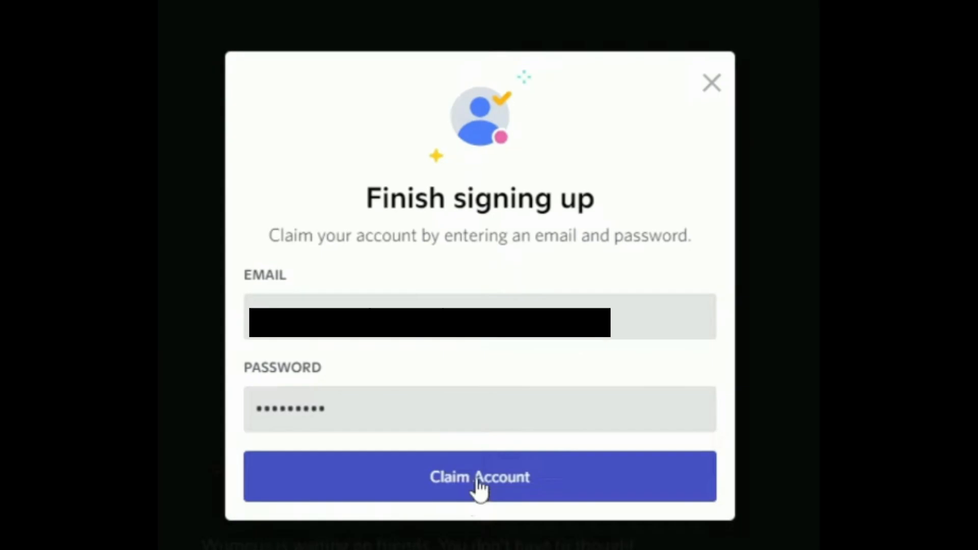
# Claim the Discord account by submitting the entered email and password
pyautogui.click(478, 478)
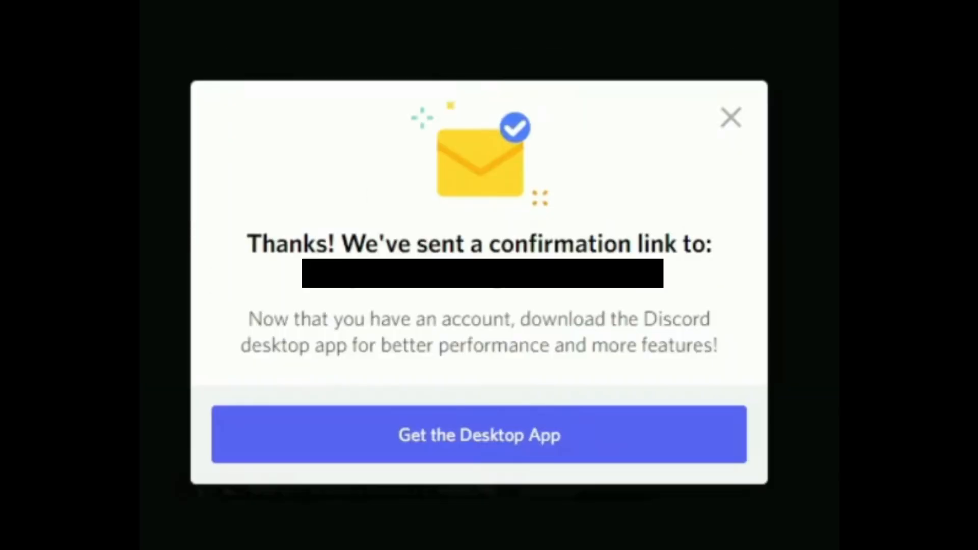